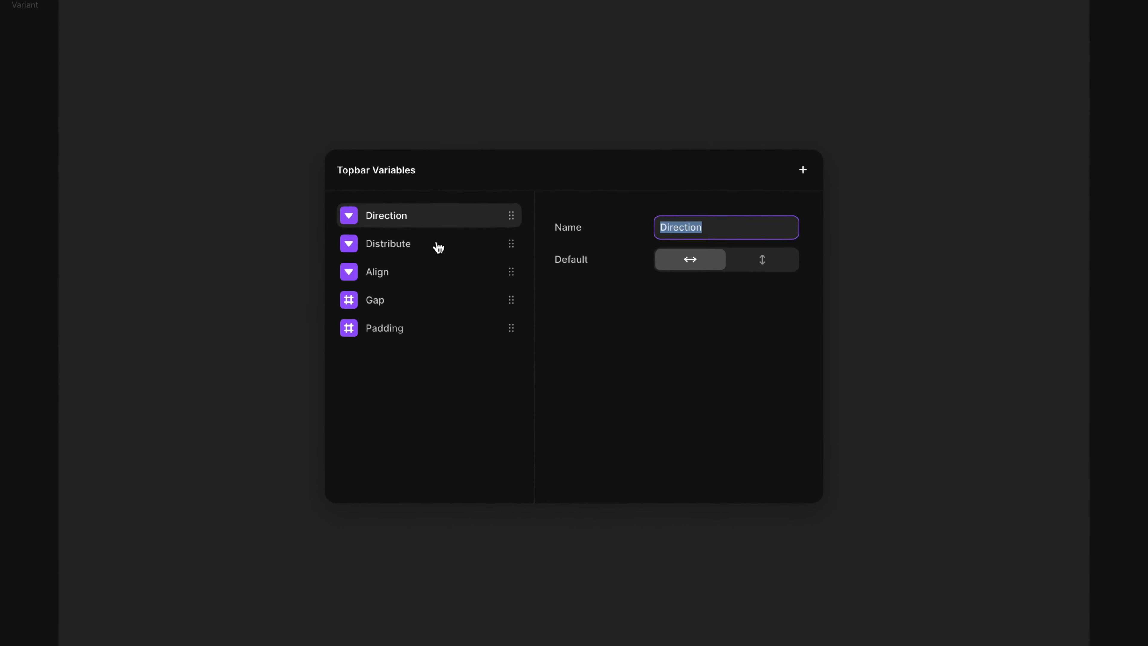
Inspect the Topbar's Distribute, Align, Gap and Padding variable settings in turn.
left_click(438, 247)
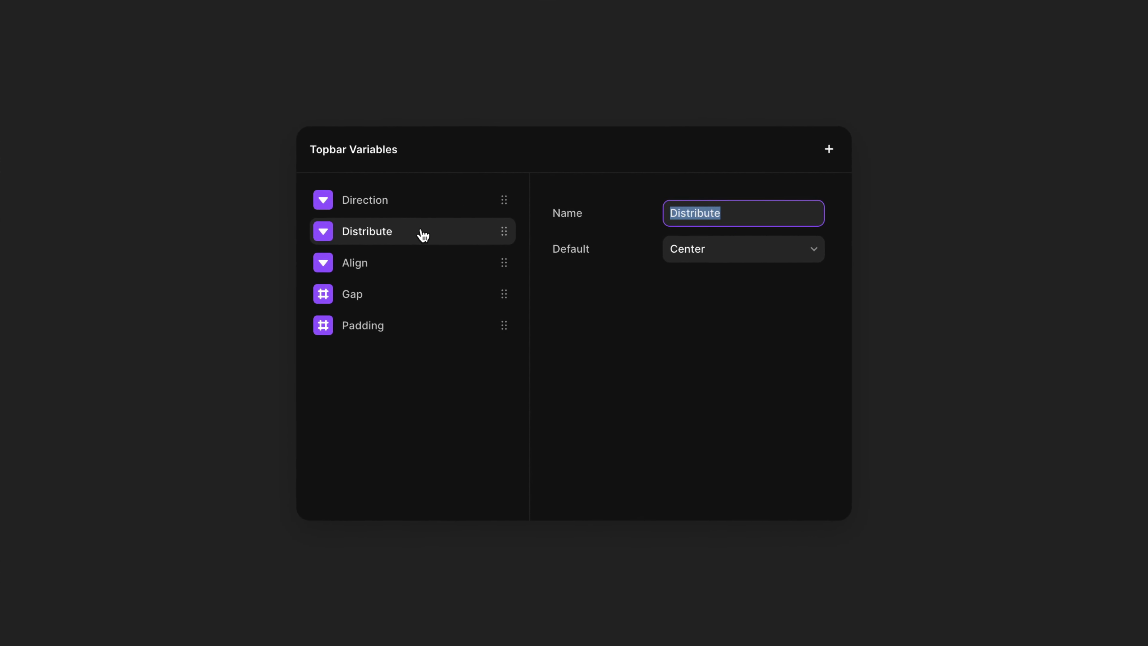
left_click(420, 269)
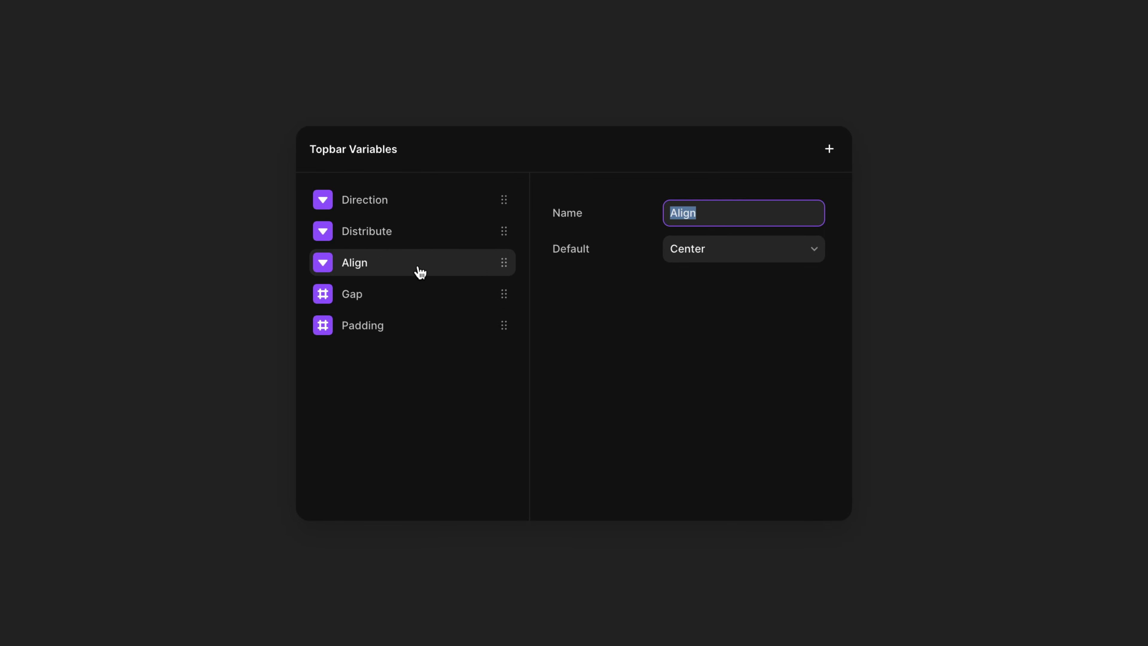
left_click(421, 299)
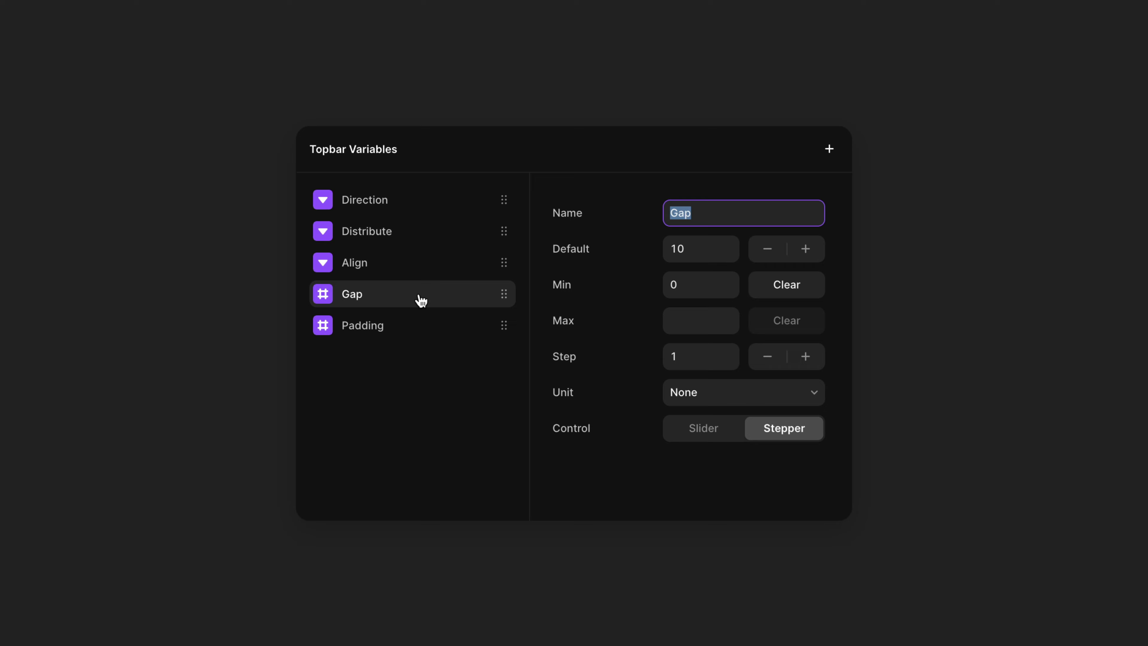
left_click(424, 329)
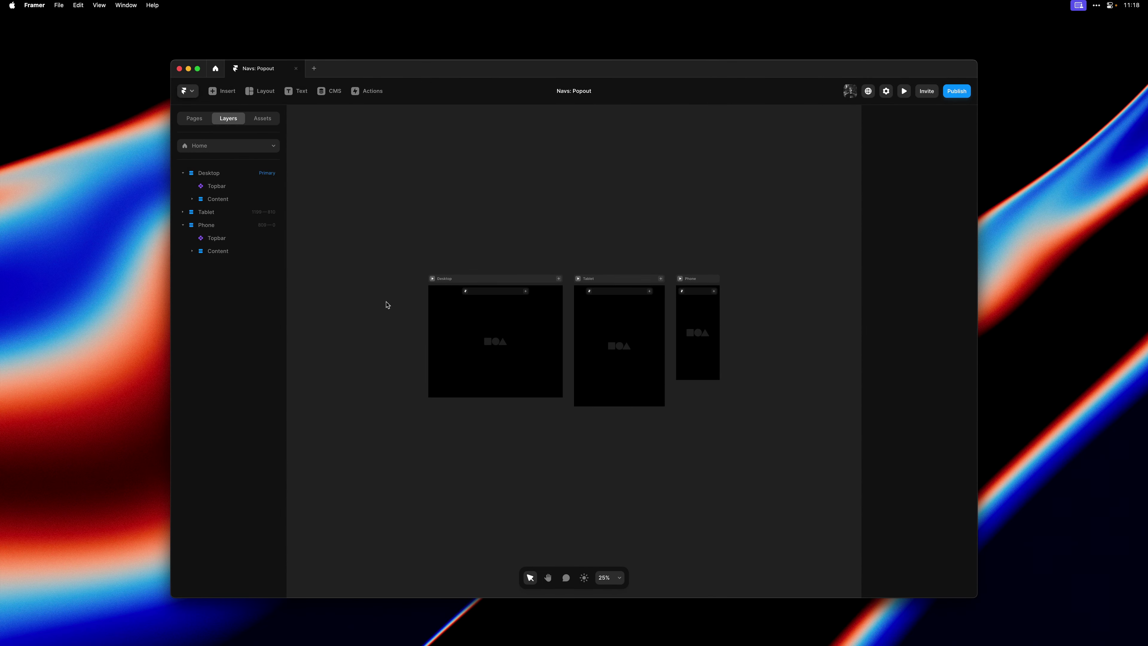
Preview the Desktop breakpoint, toggling the nav menu open and closed at desktop and phone widths.
left_click(432, 279)
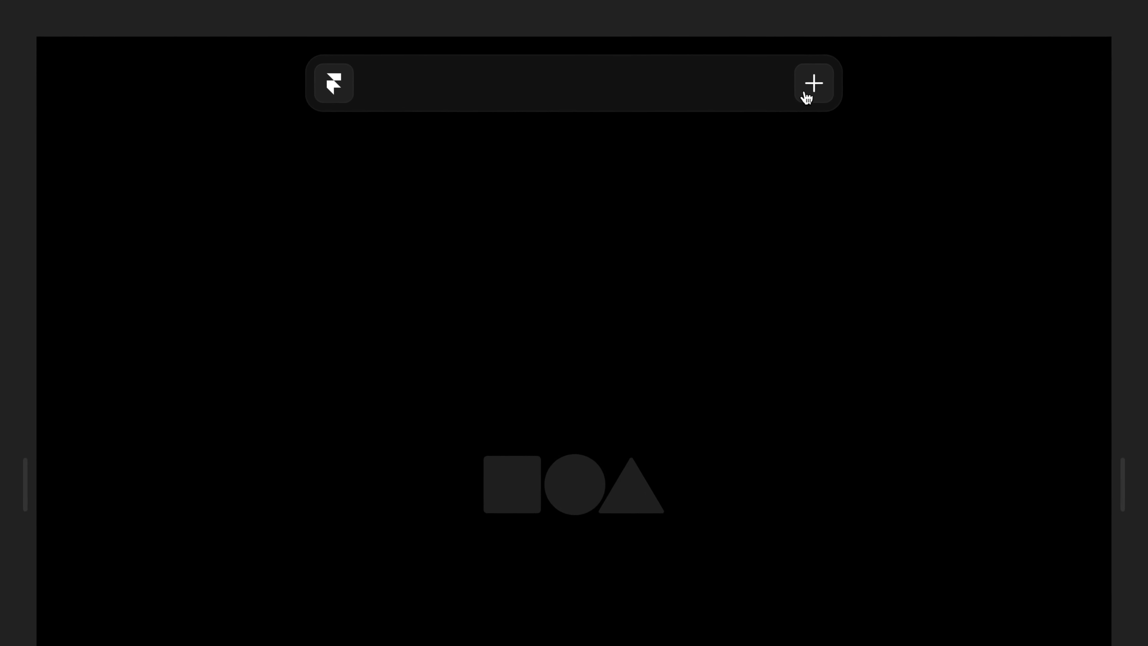
left_click(805, 95)
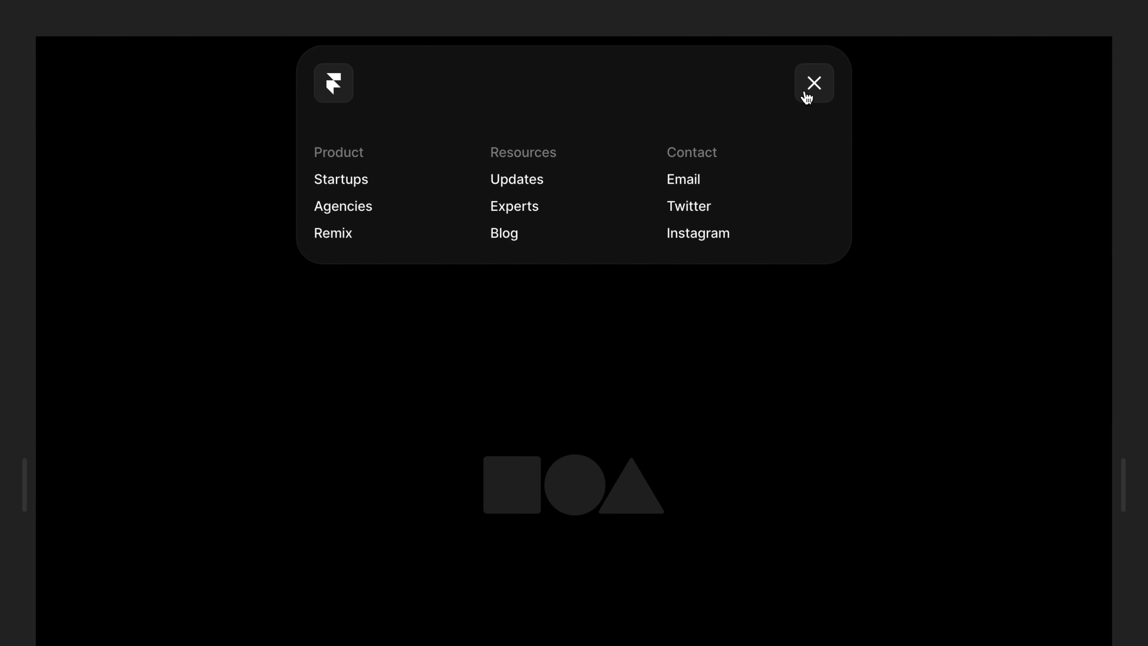
left_click(807, 97)
left_click(633, 95)
left_click(596, 86)
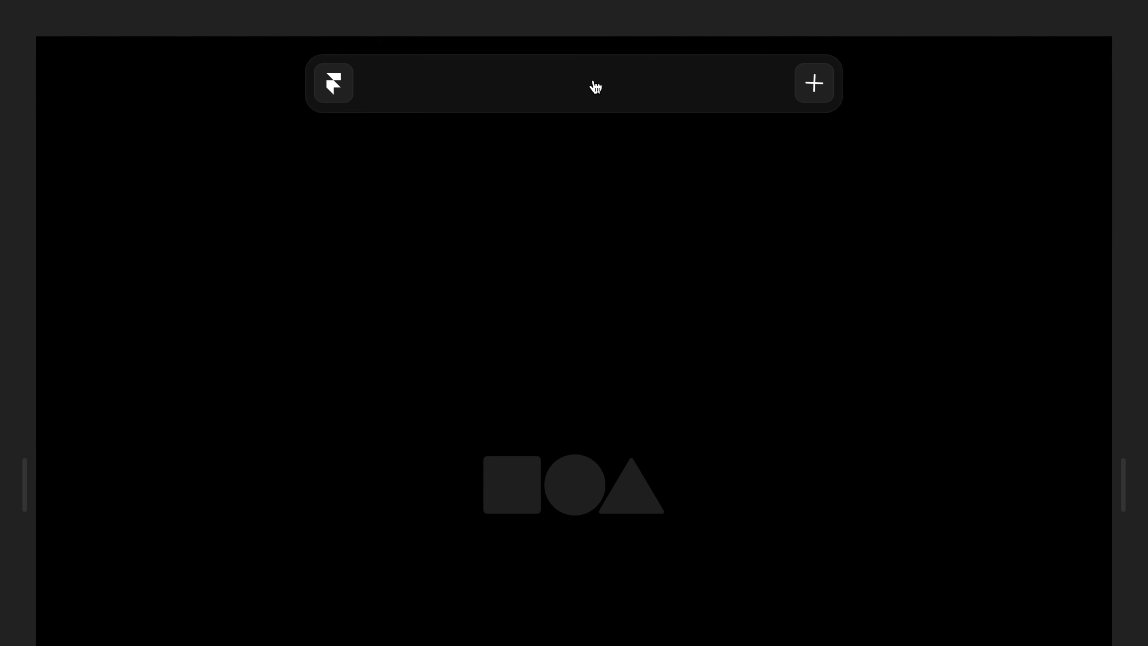
left_click(493, 83)
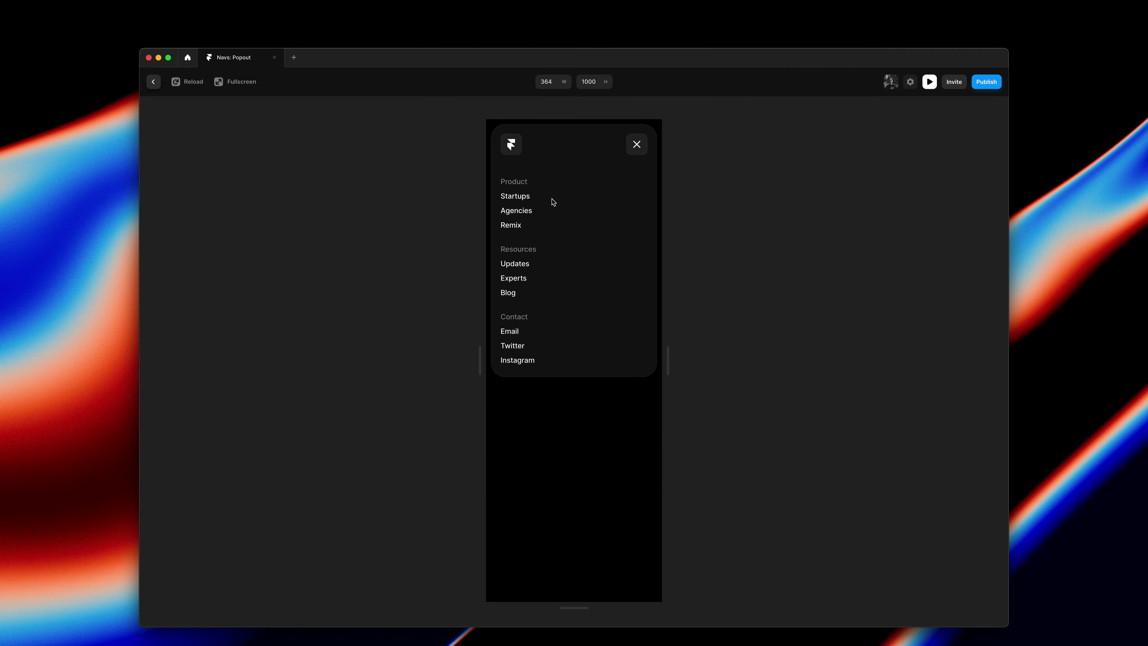
left_click(634, 154)
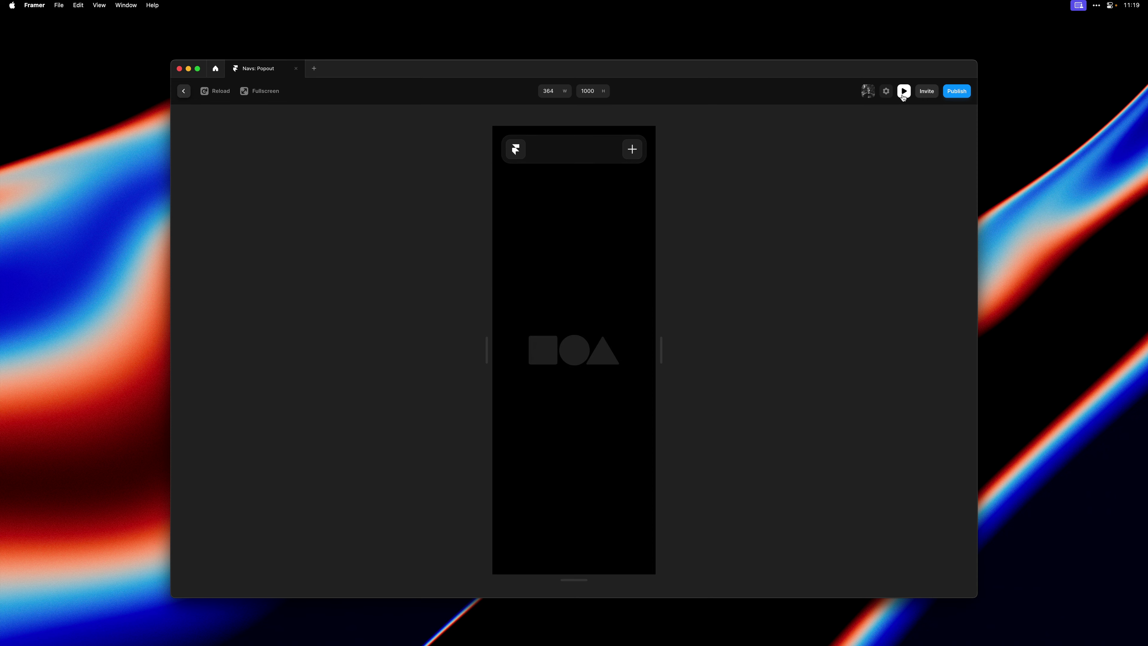
left_click(903, 92)
Zoom out to fit all four Topbar variants in the view.
left_click(492, 292)
key("shift+2")
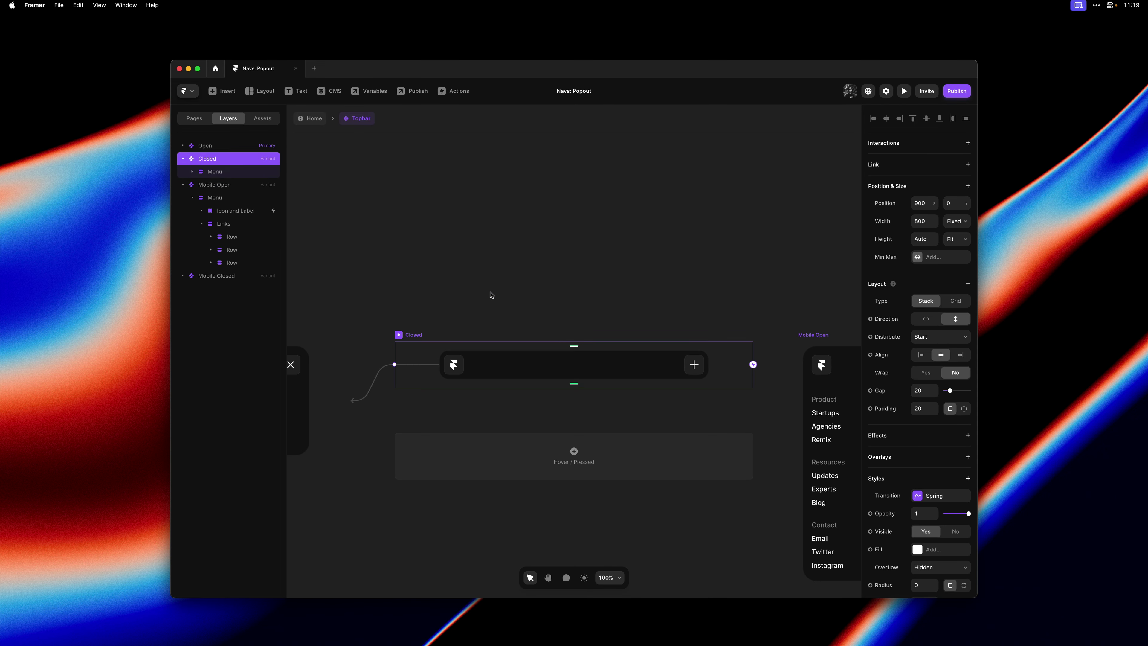
left_click(491, 295)
key("shift+1")
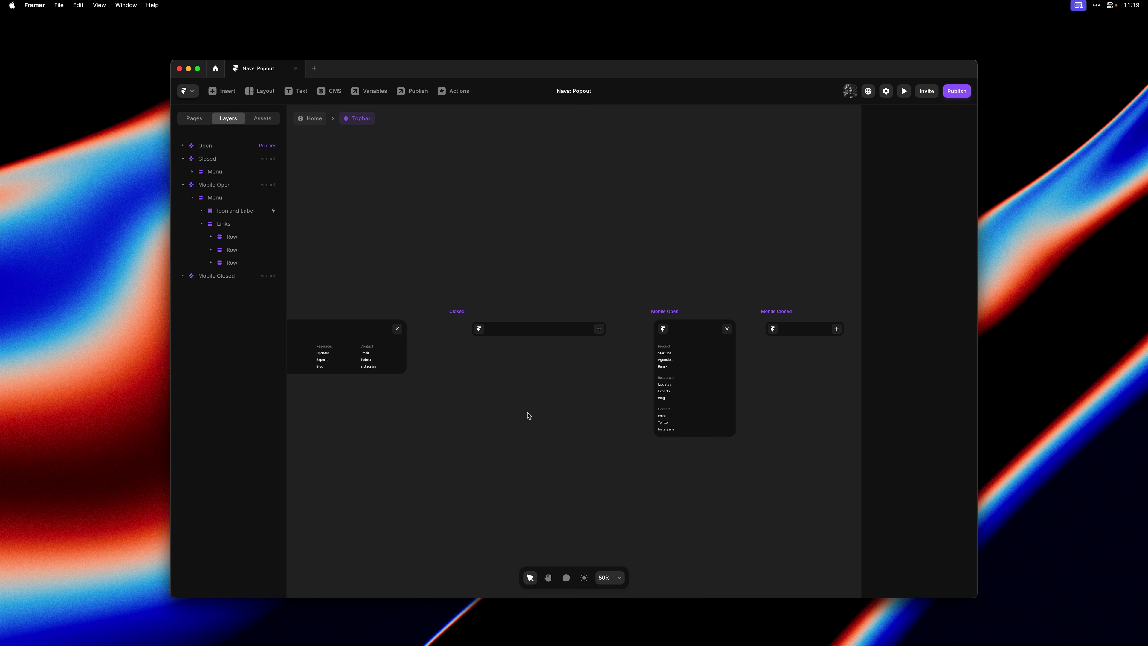
Pan across the variants and select the Mobile Open variant.
key("h")
left_click_drag(528, 400, 448, 390)
key("v")
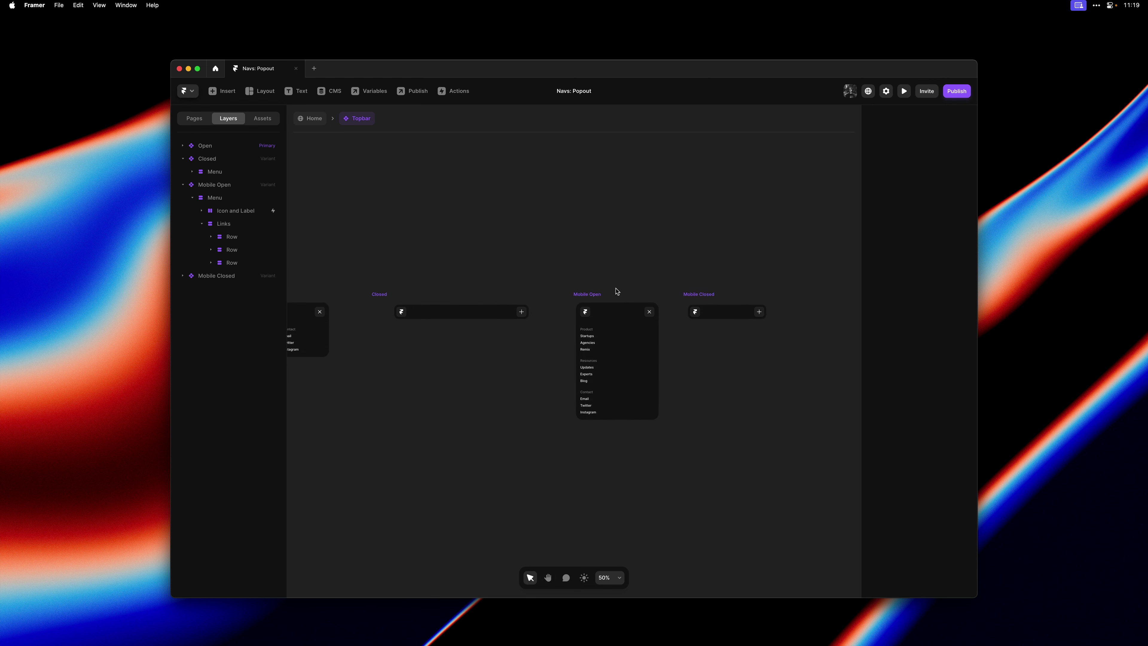
left_click(597, 294)
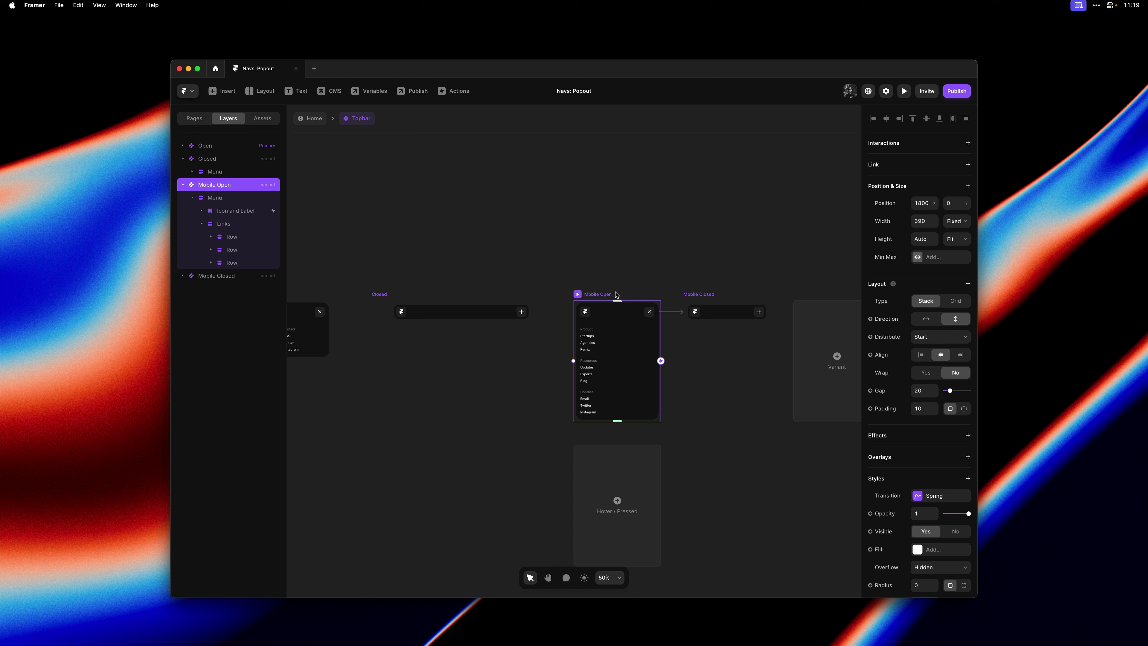
Delete Mobile Open and Mobile Closed, then pan so the Open variant is fully visible.
key("BackSpace")
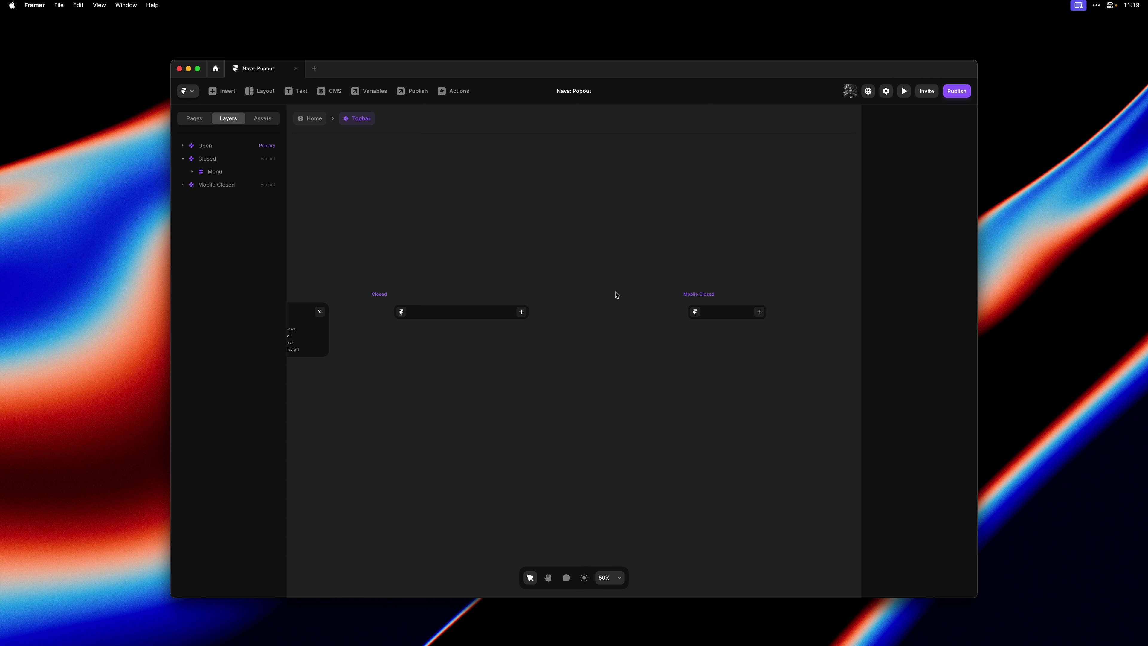
left_click(707, 298)
key("BackSpace")
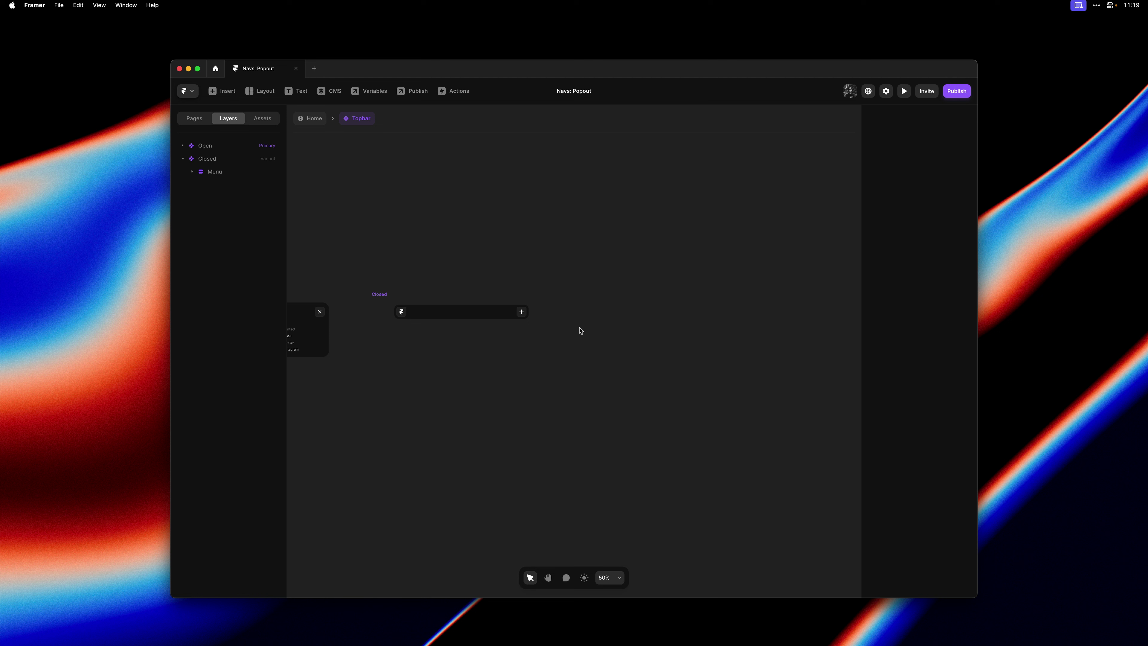
key("h")
left_click_drag(400, 338, 621, 341)
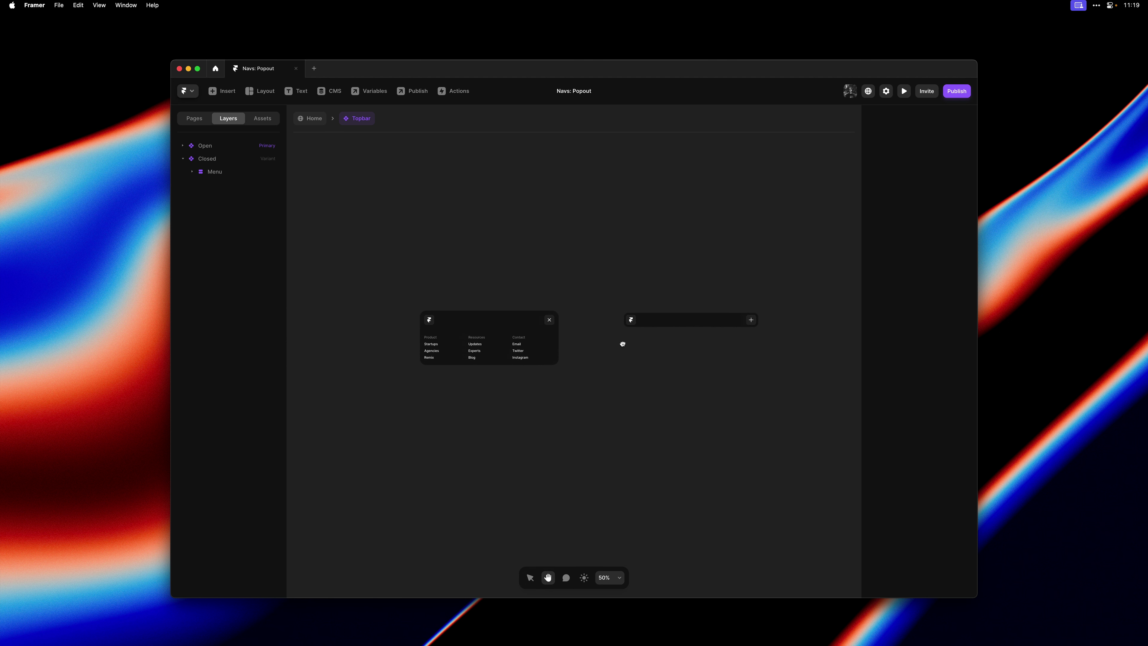
key("v")
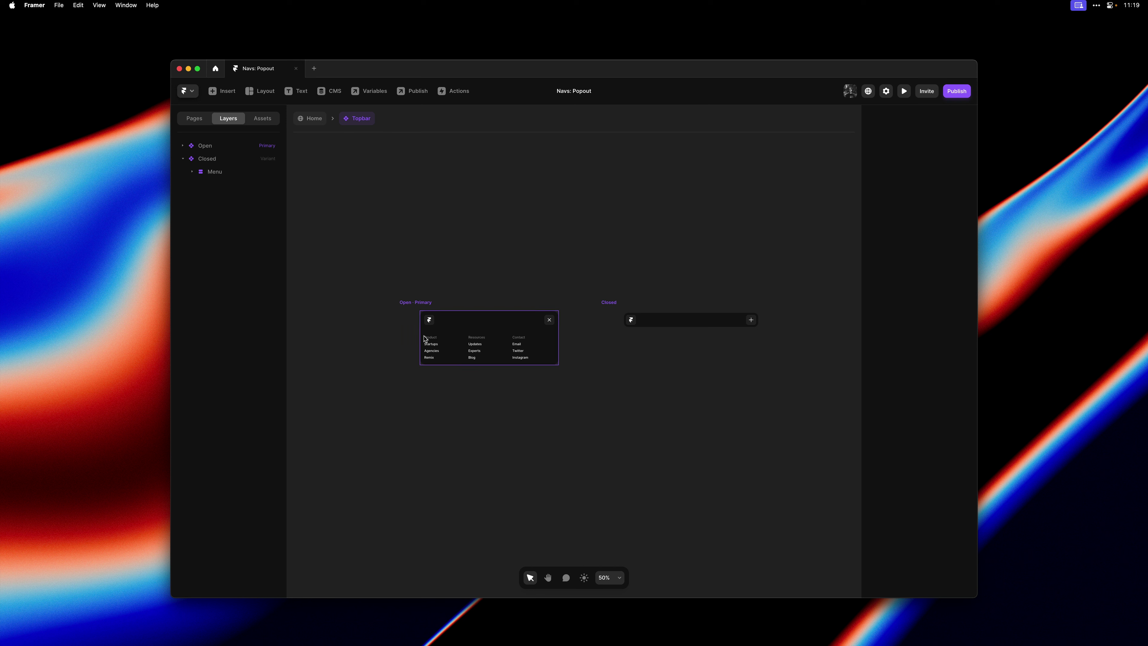
scroll(420, 342, "up", 5)
key("h")
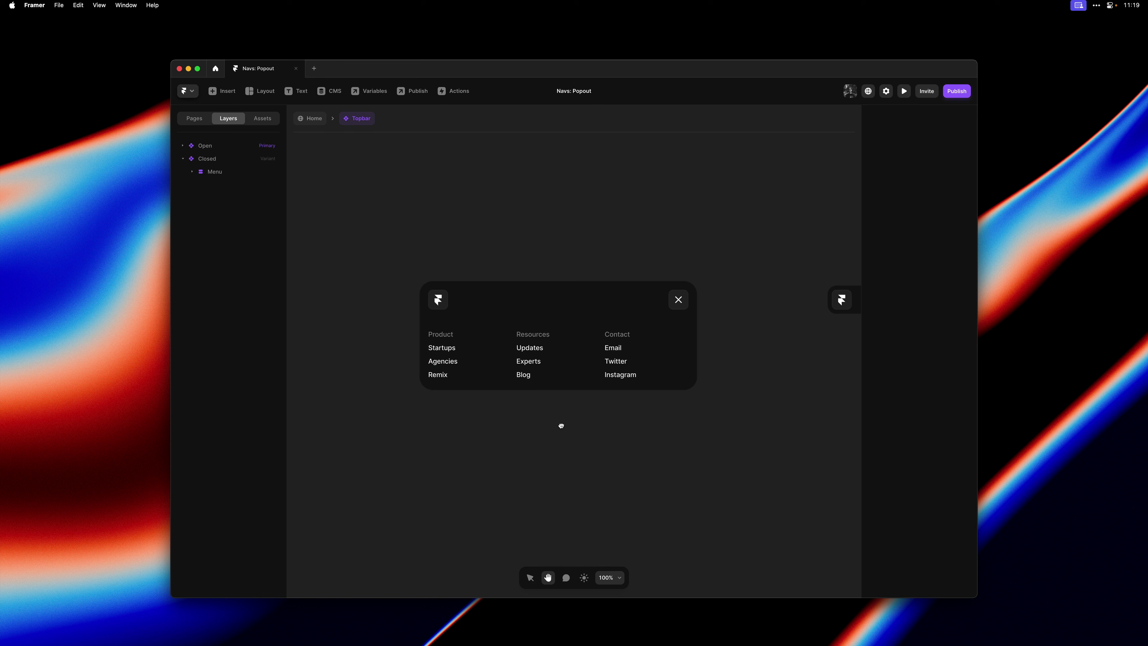
left_click_drag(559, 424, 529, 429)
key("v")
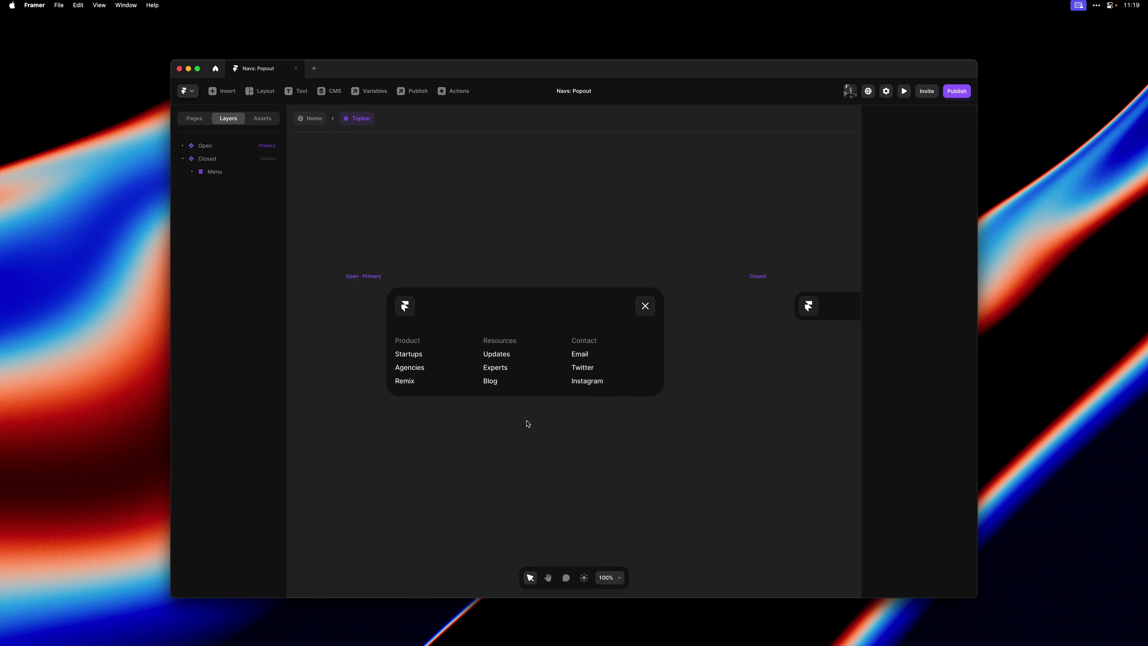
left_click(479, 337)
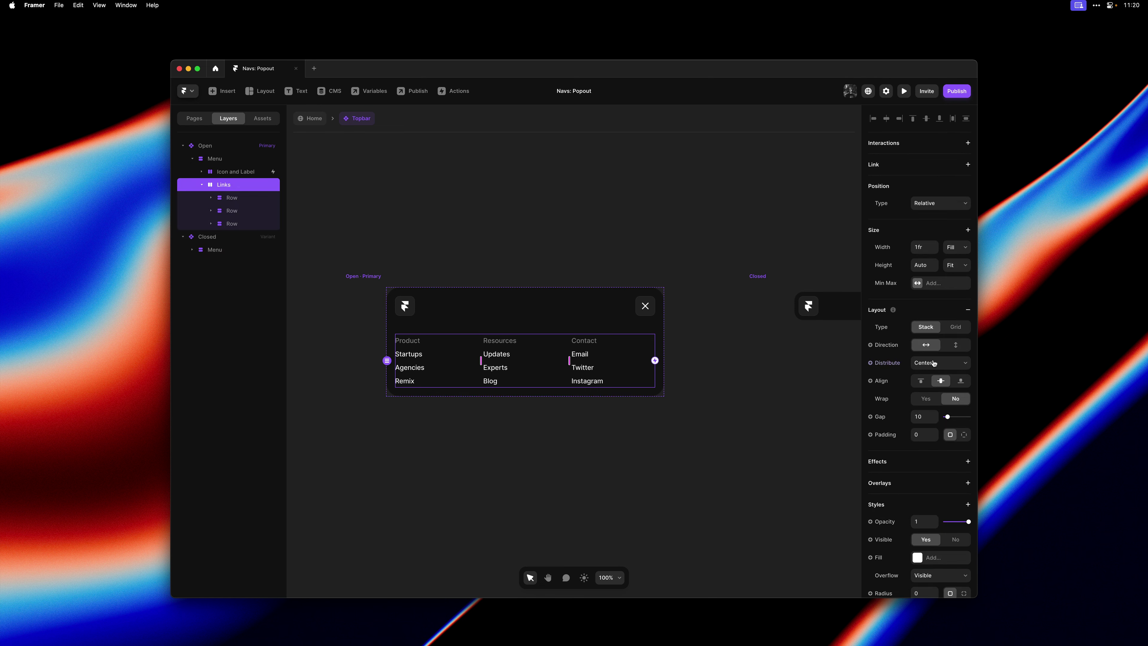
left_click(956, 346)
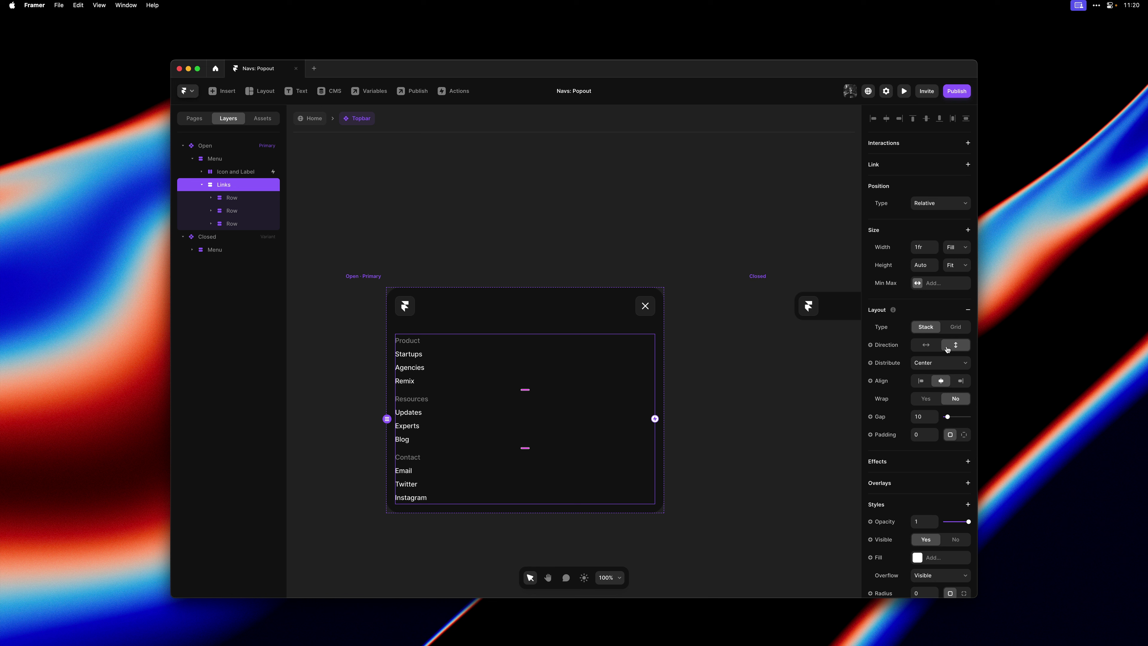
left_click_drag(935, 420, 937, 424)
left_click(929, 345)
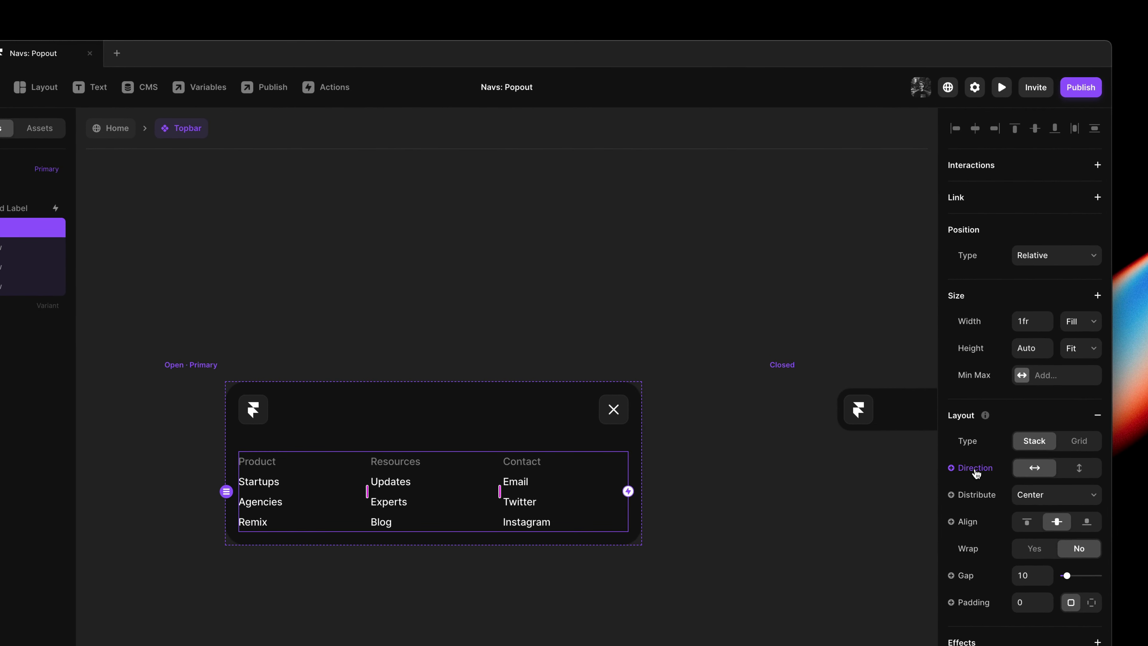
Turn the Links stack's Direction into a Topbar component variable.
left_click(976, 470)
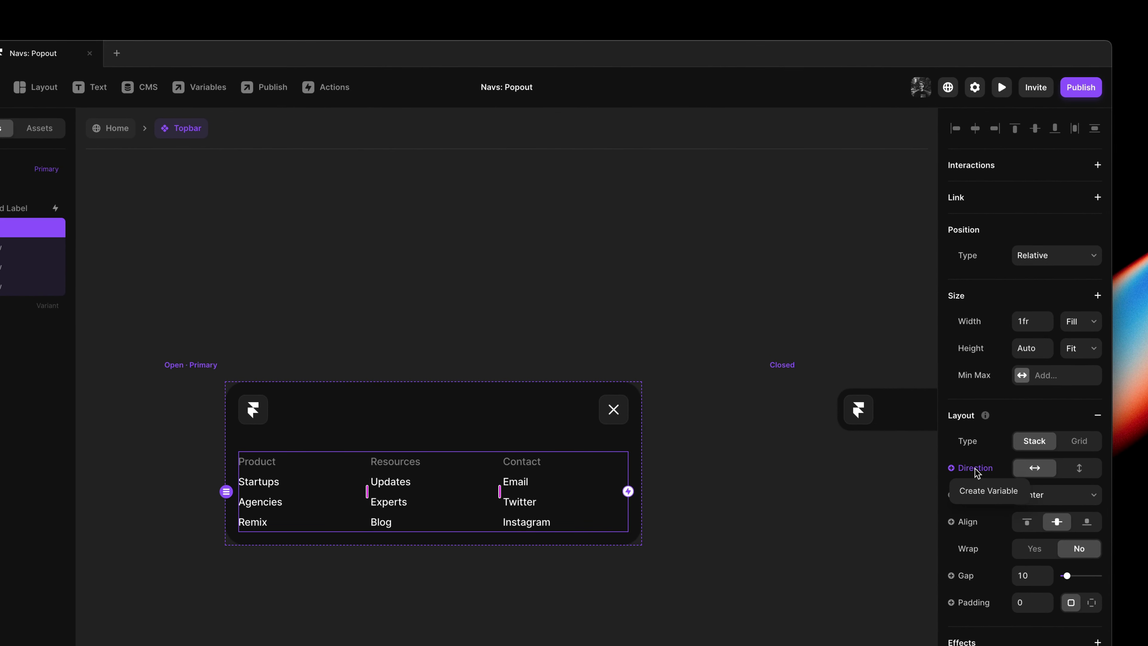
left_click(978, 493)
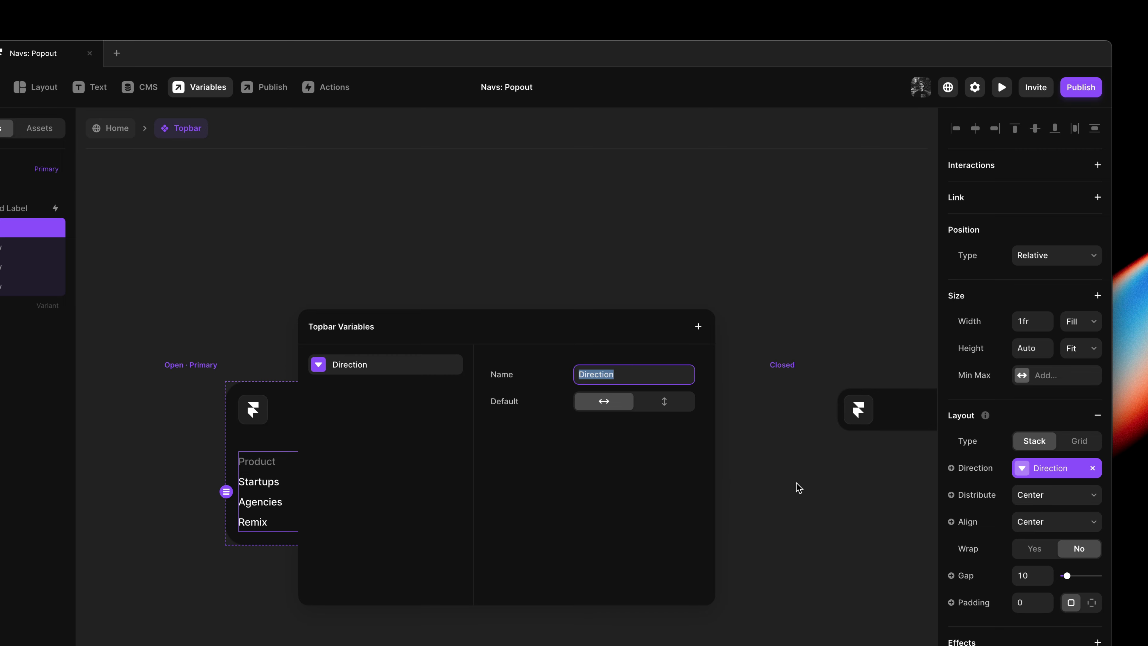
left_click(816, 483)
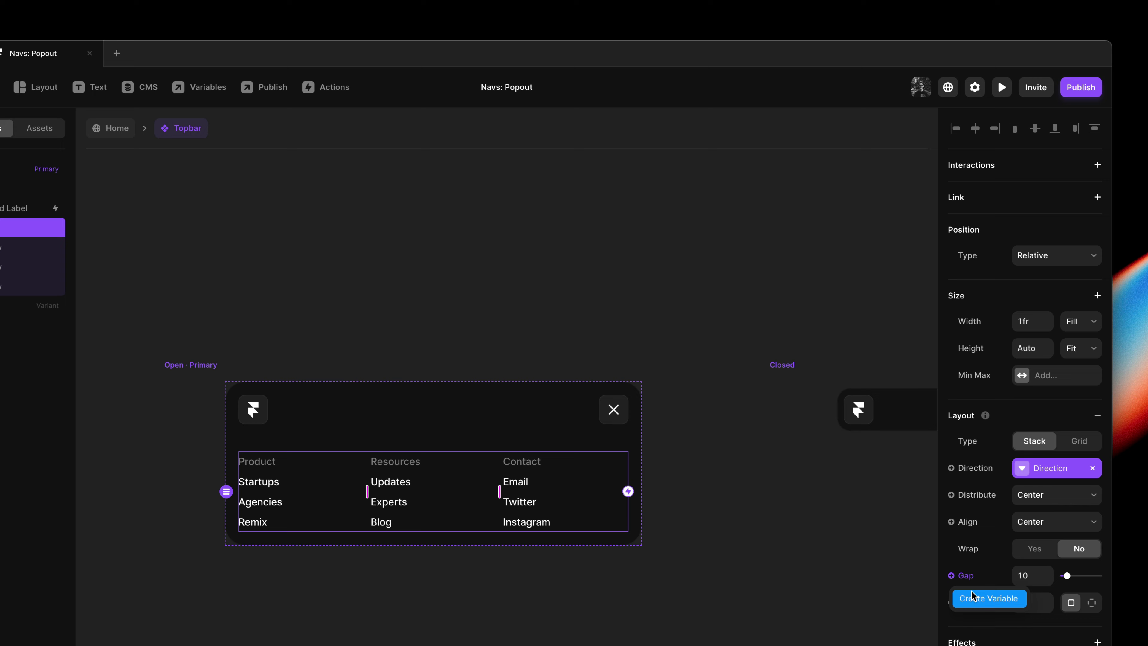
Create a Gap variable for the Links stack using a Stepper control.
left_click(972, 599)
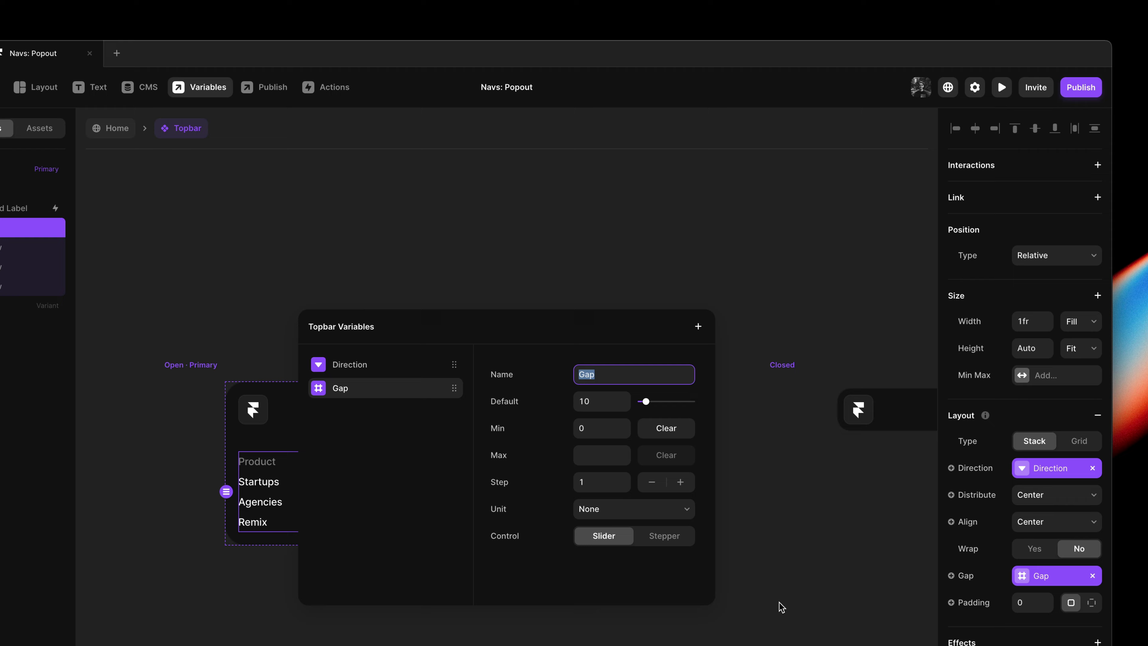
left_click(686, 539)
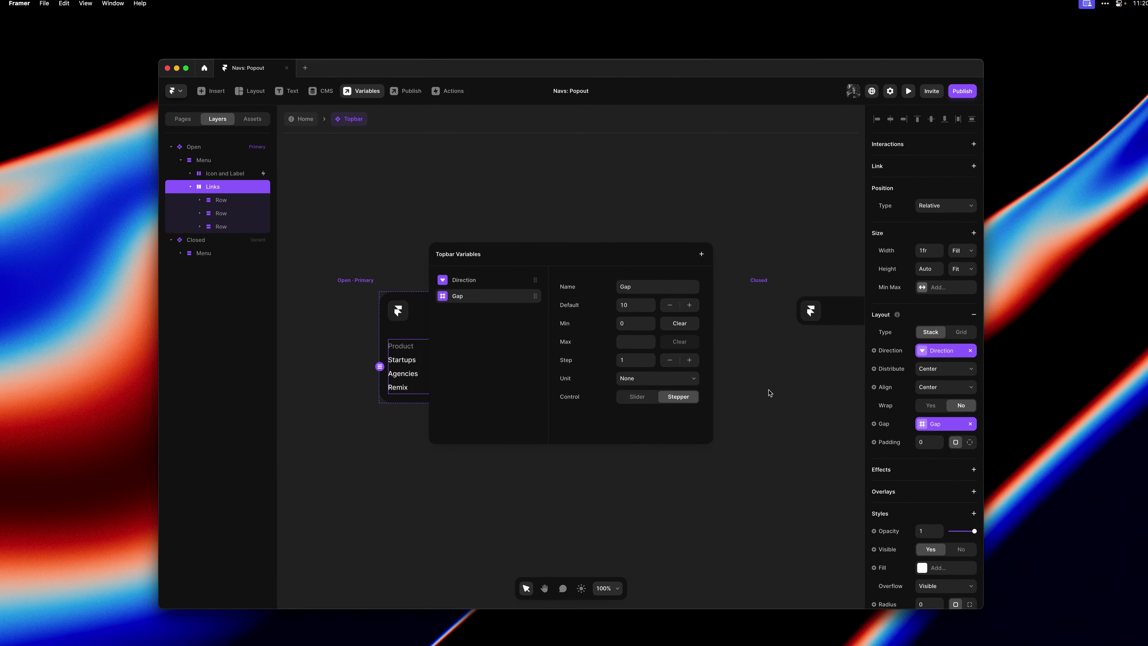
left_click(803, 519)
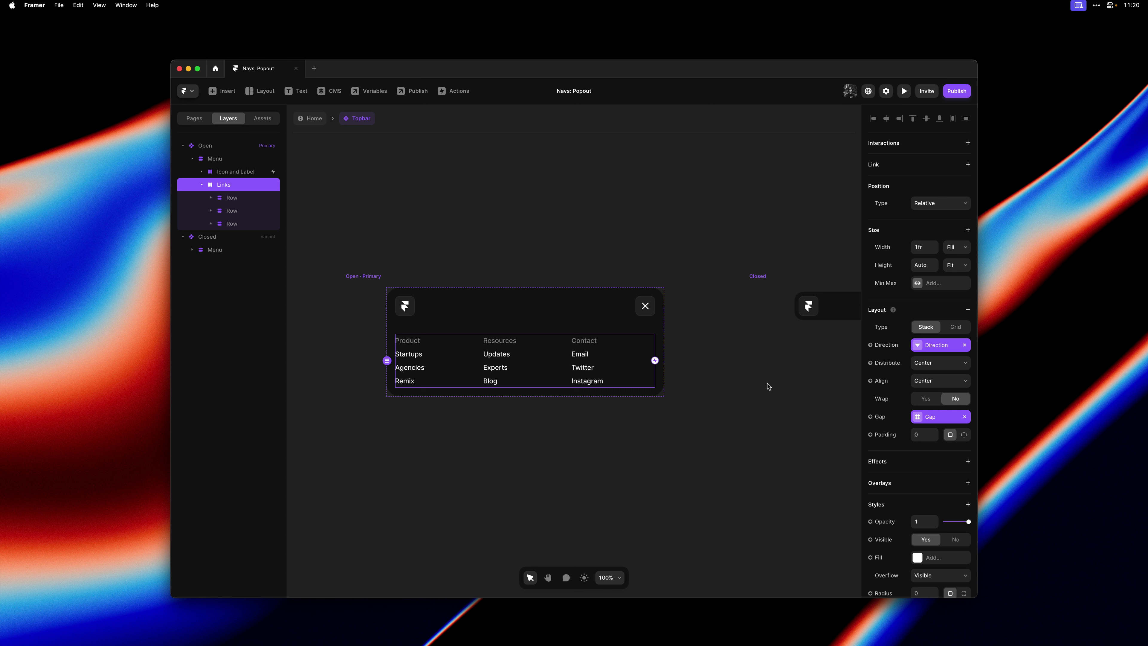
left_click(769, 385)
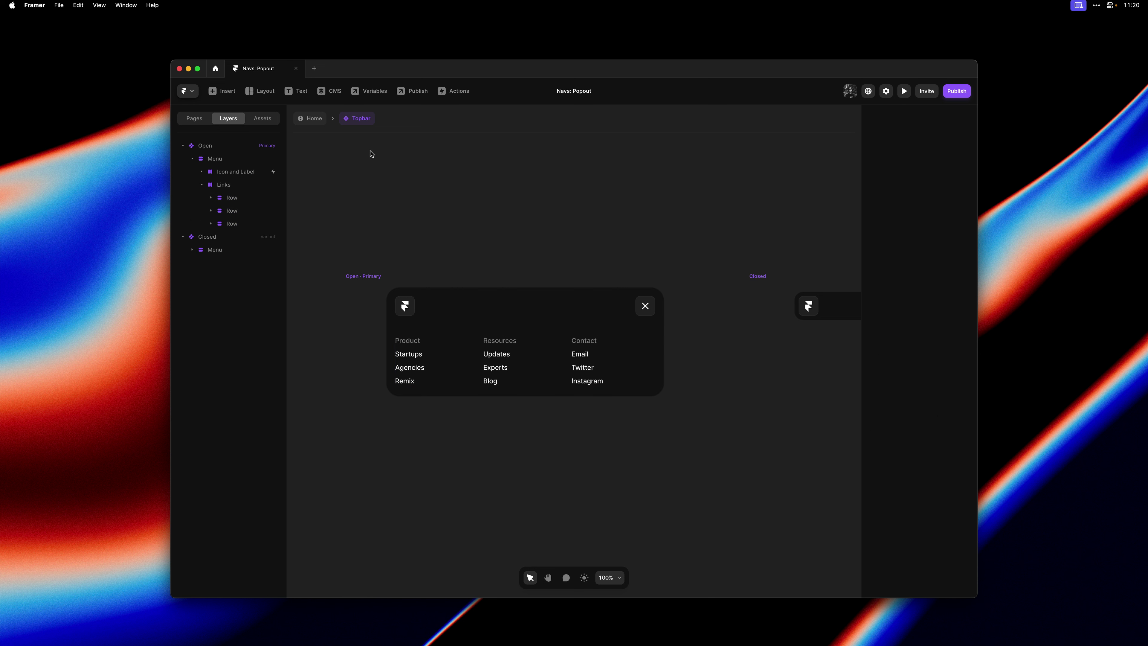
Return to the Home page and select the Topbar on the Phone breakpoint.
left_click(310, 119)
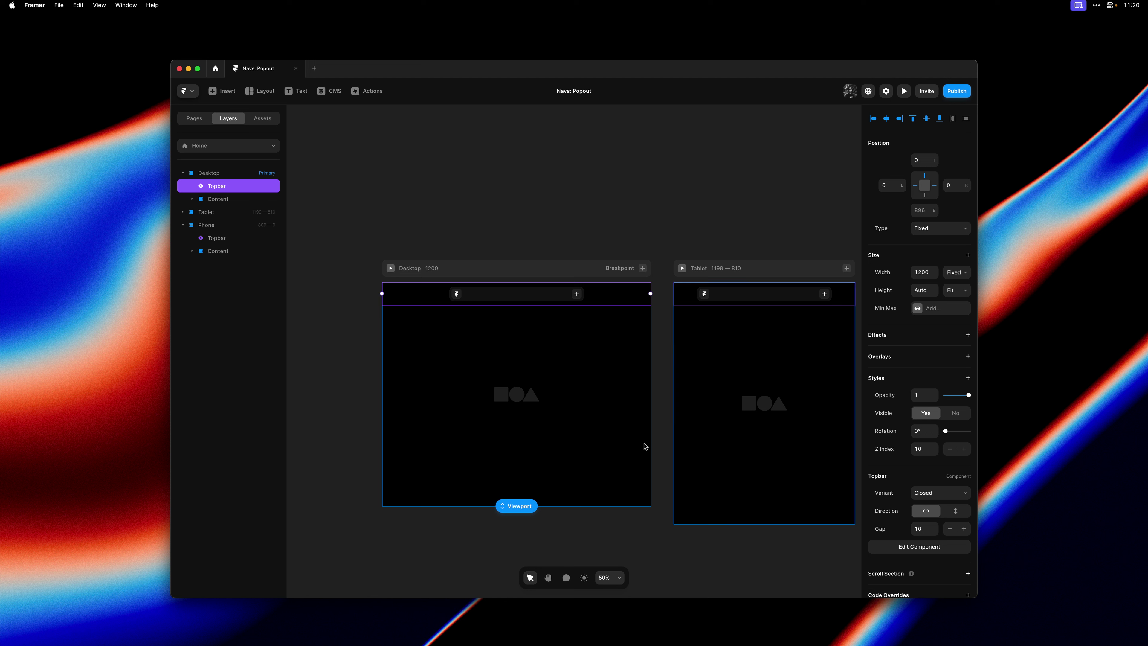
key("space")
left_click_drag(686, 335, 380, 321)
scroll(601, 291, "up", 5)
left_click(602, 291)
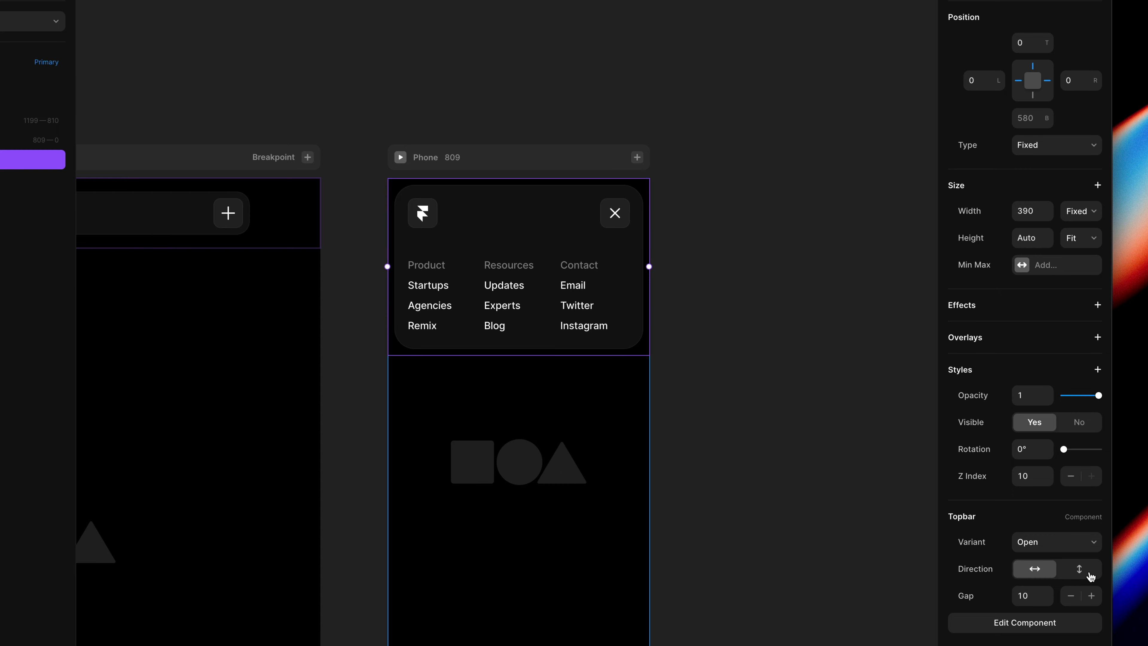
Set the phone Topbar's Direction to vertical and raise its Gap to 20.
left_click(1090, 574)
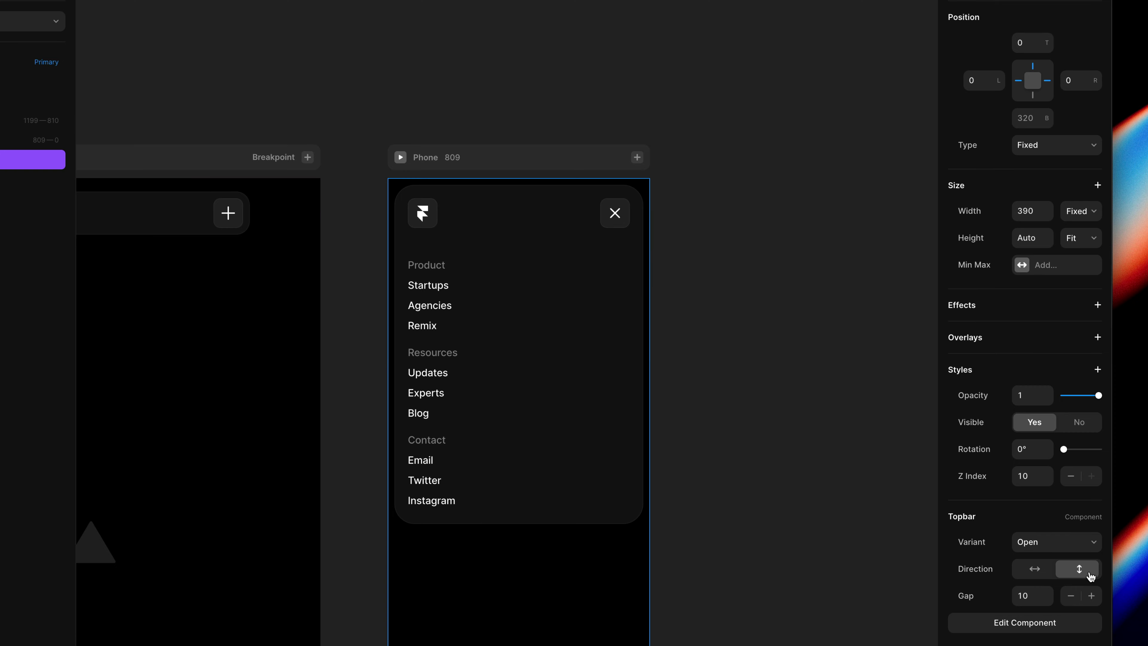
left_click(1072, 572)
left_click(1080, 571)
left_click(1092, 597)
left_click(1092, 596)
left_click(1092, 596)
left_click(1091, 596)
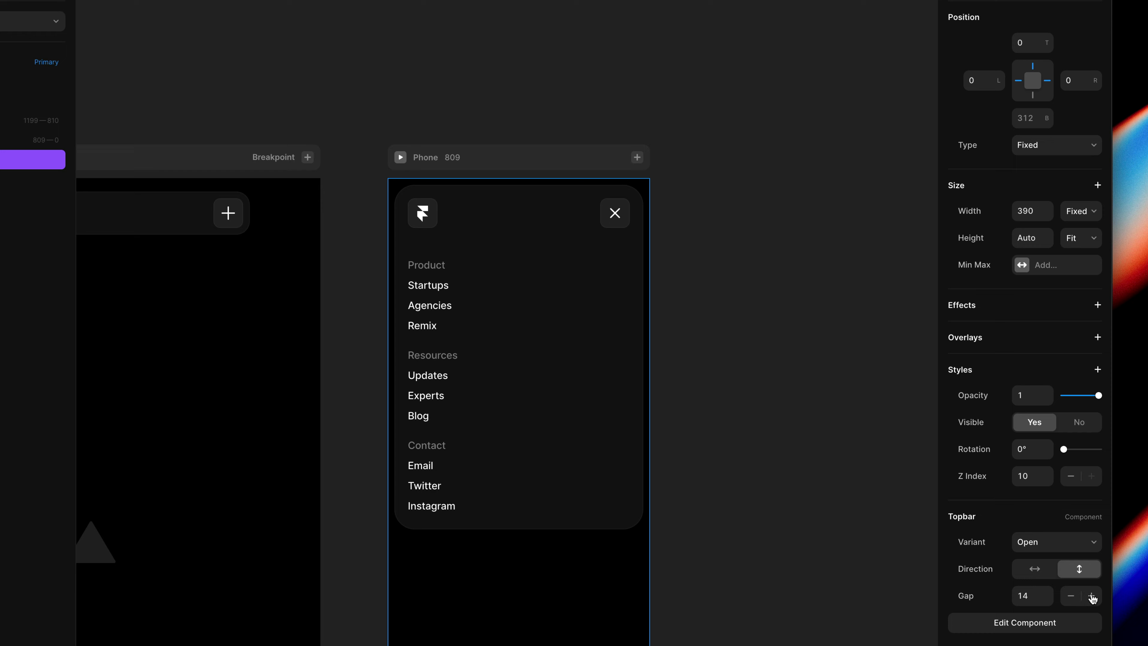
left_click(1092, 596)
left_click(1092, 596)
left_click(1092, 597)
left_click(1092, 597)
left_click(1092, 596)
left_click(1092, 596)
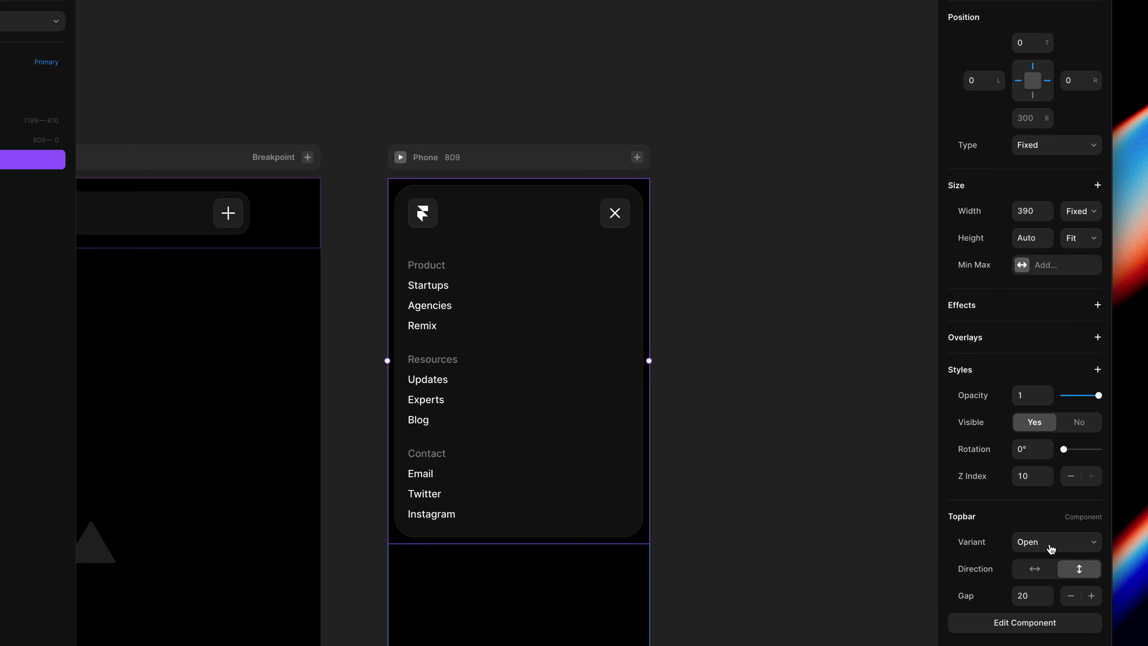
Switch the Phone Topbar's variant from Open to Closed and deselect it.
left_click(1048, 546)
left_click(1048, 556)
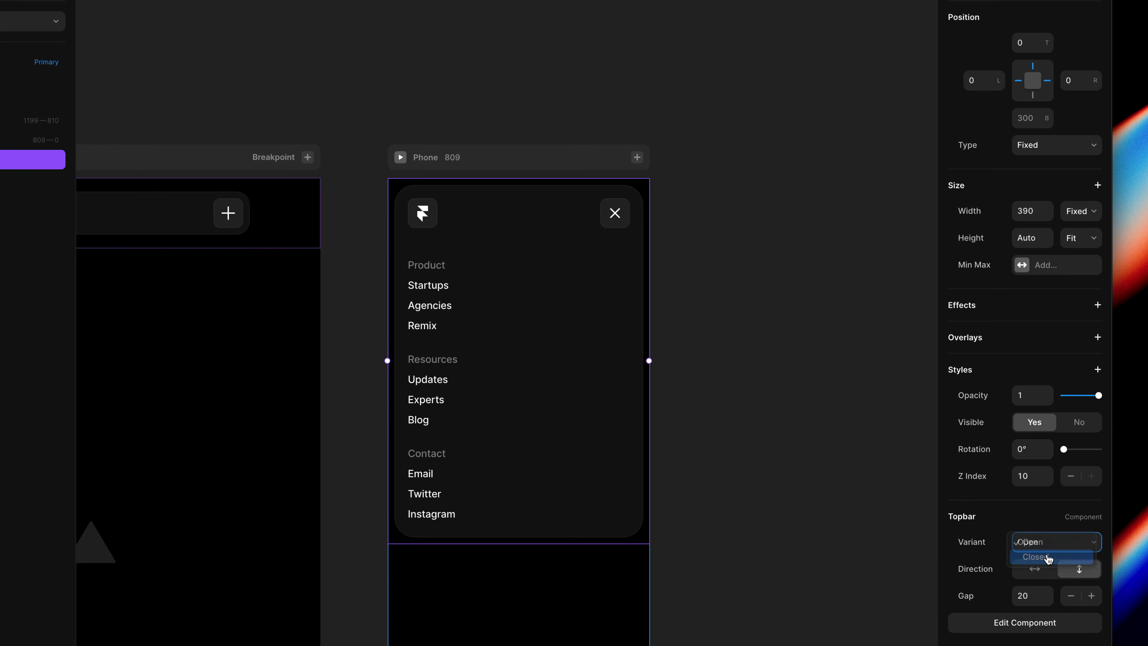
left_click(817, 297)
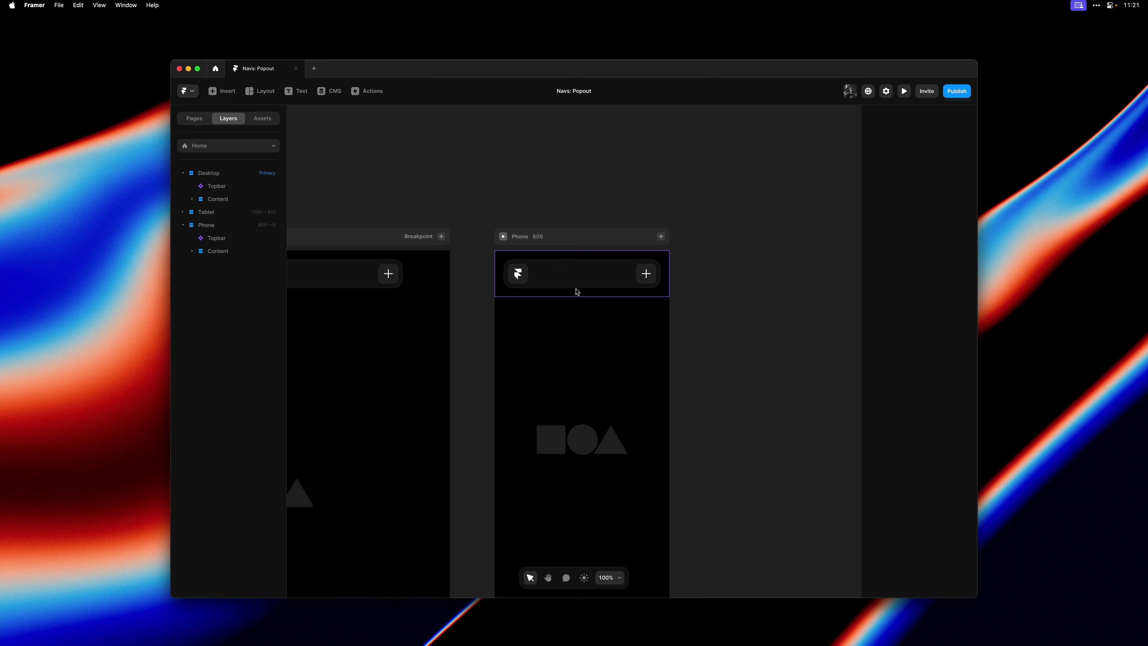
Edit the Topbar component and zoom to fit its Open and Closed variants.
double_click(577, 290)
left_click(577, 292)
key("shift+1")
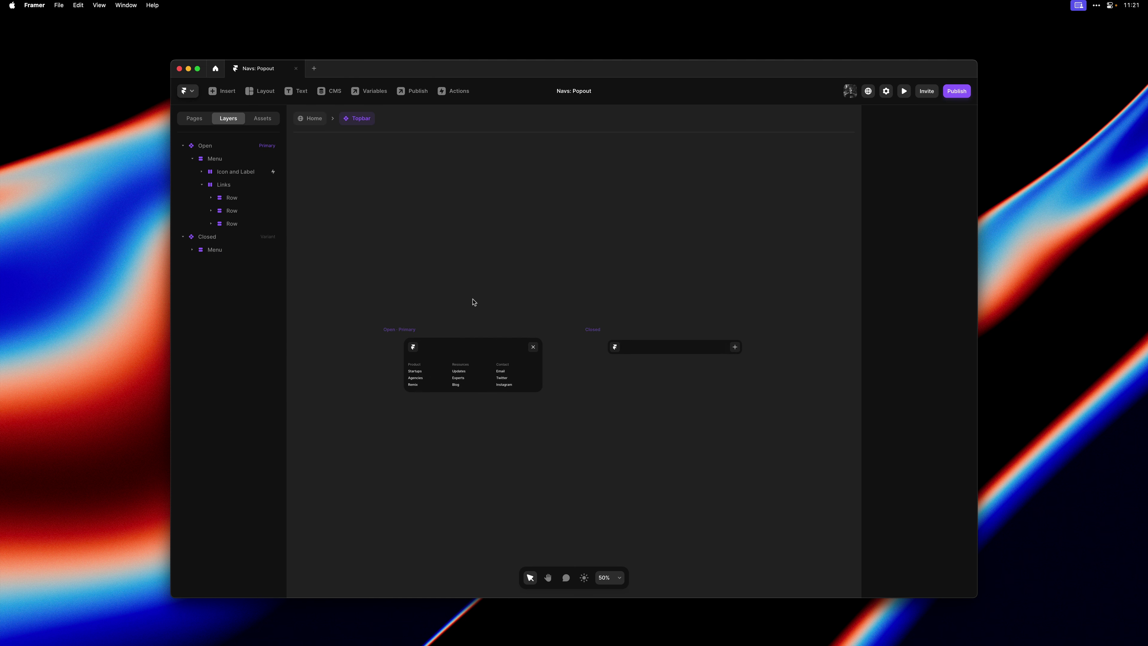